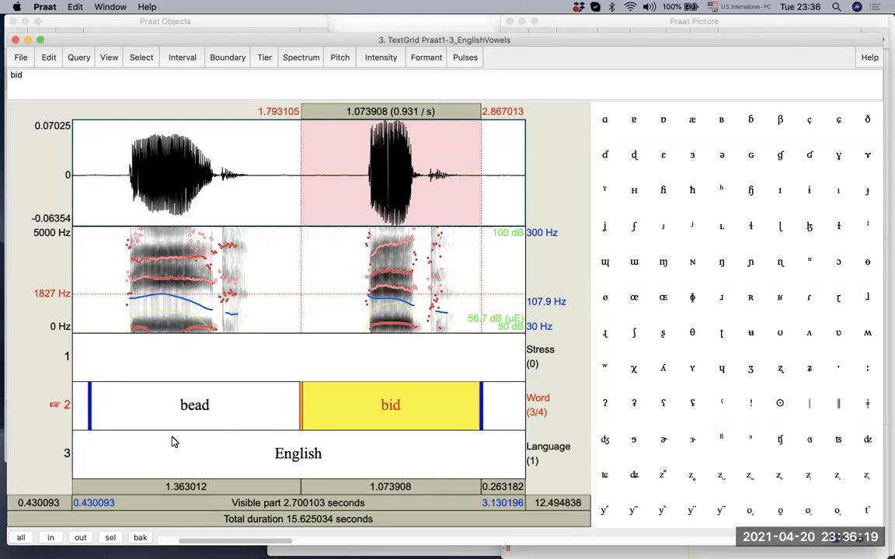
Step: In the object list, select the TextGrid, then the Sound, and inspect its annotation options
{"action": "left_click", "coordinate": [90, 22]}
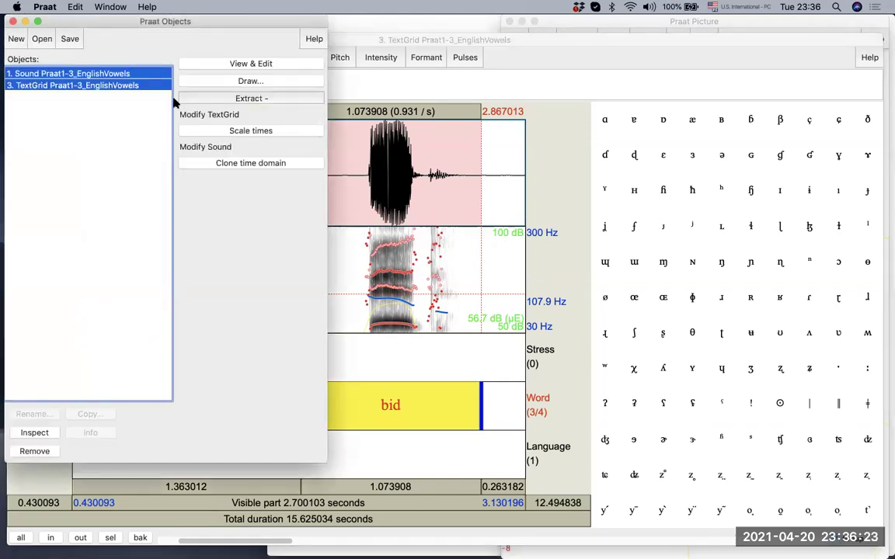
{"action": "left_click", "coordinate": [116, 84]}
{"action": "left_click", "coordinate": [114, 73]}
{"action": "left_click", "coordinate": [253, 168]}
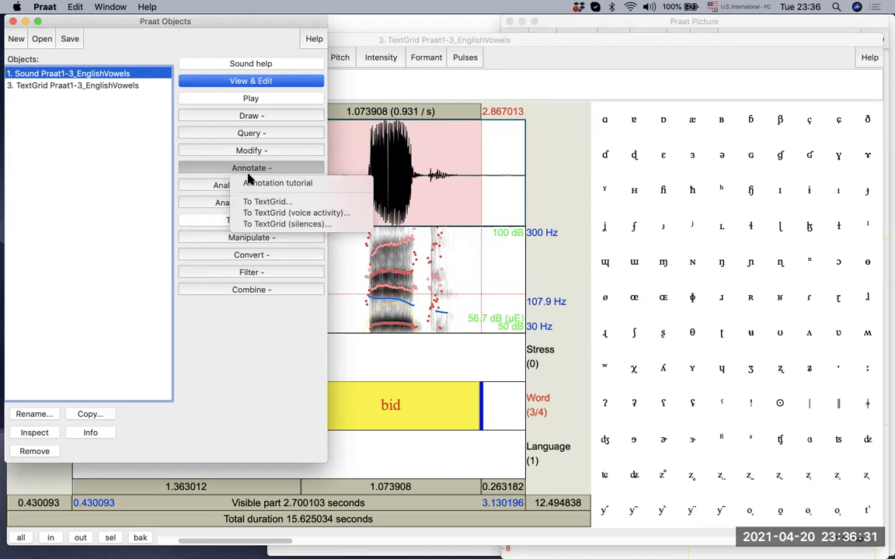
{"action": "left_click", "coordinate": [289, 202]}
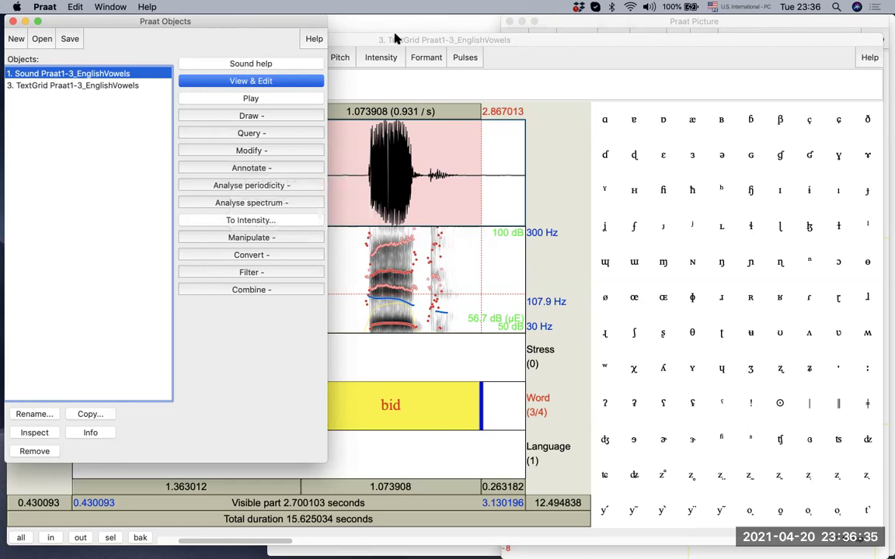
{"action": "left_click", "coordinate": [353, 45]}
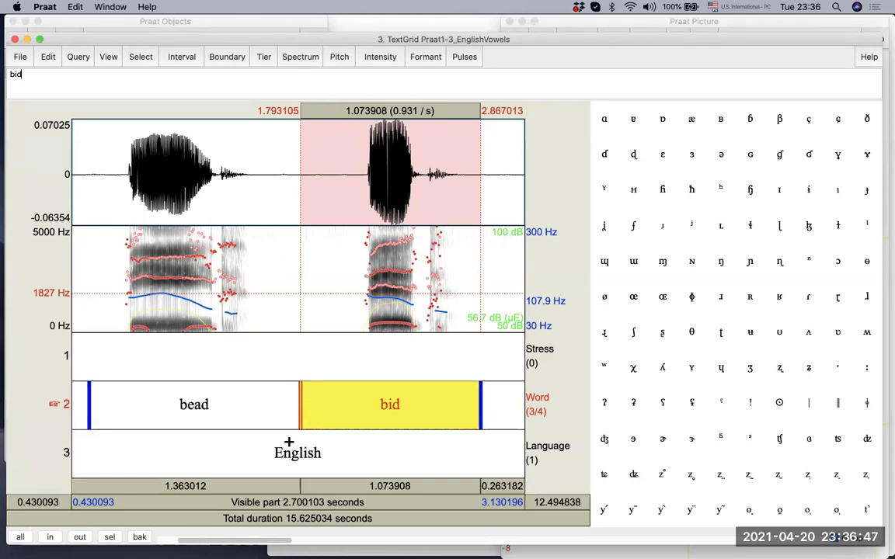
Step: Back in the TextGrid editor, show the Tier menu, dismiss it, and show it again
{"action": "left_click", "coordinate": [263, 59]}
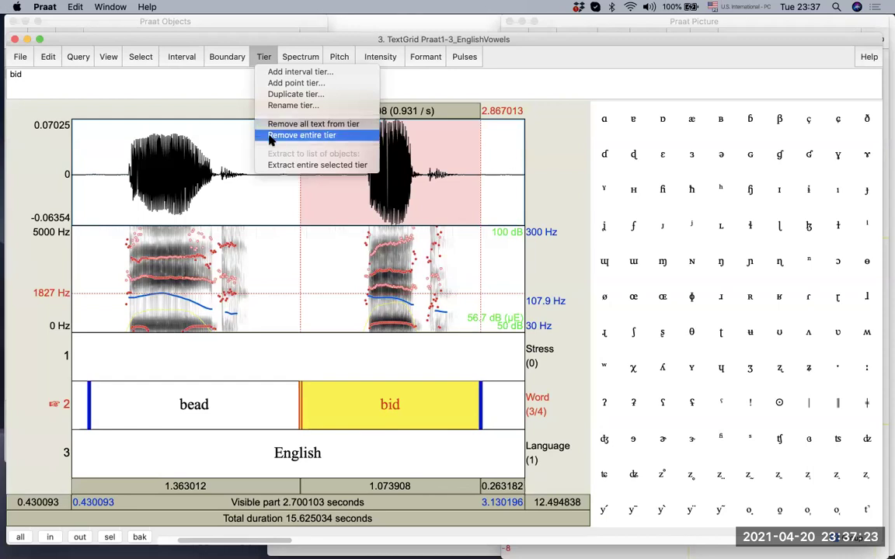
{"action": "left_click", "coordinate": [365, 414]}
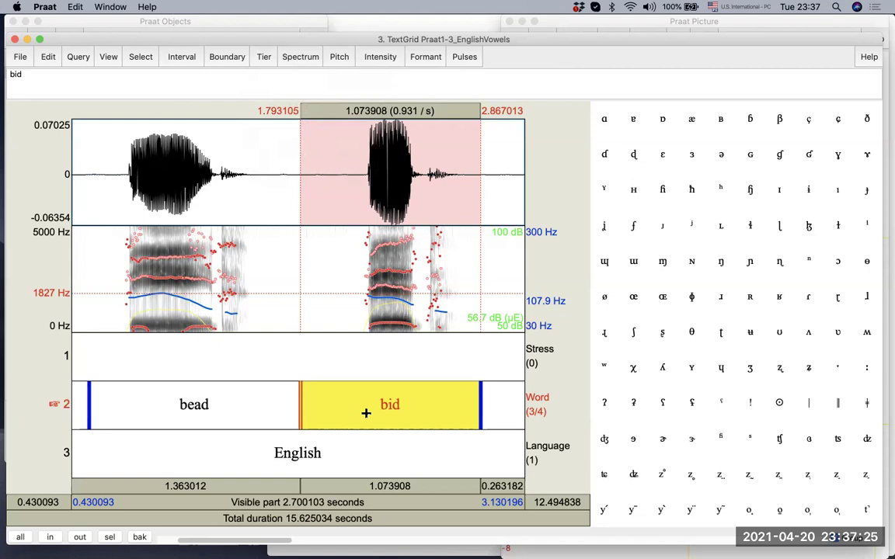
{"action": "left_click", "coordinate": [264, 56]}
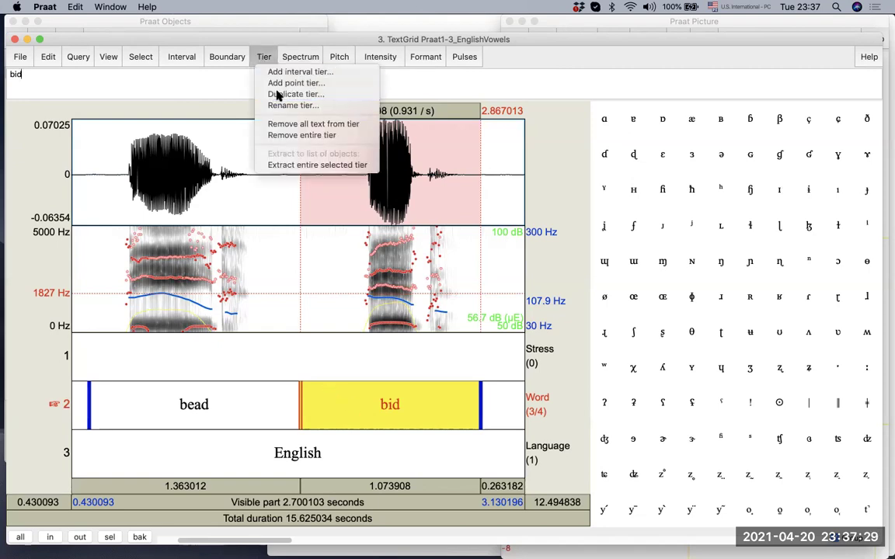
Step: Duplicate the Word tier as a new tier named 'IPA' at position 2
{"action": "left_click", "coordinate": [277, 94]}
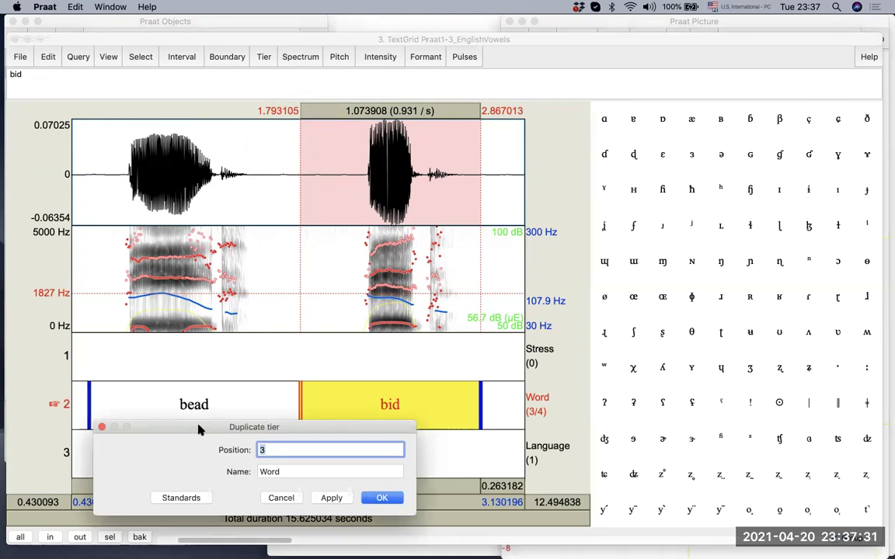
{"action": "left_click_drag", "start_coordinate": [198, 427], "coordinate": [300, 222]}
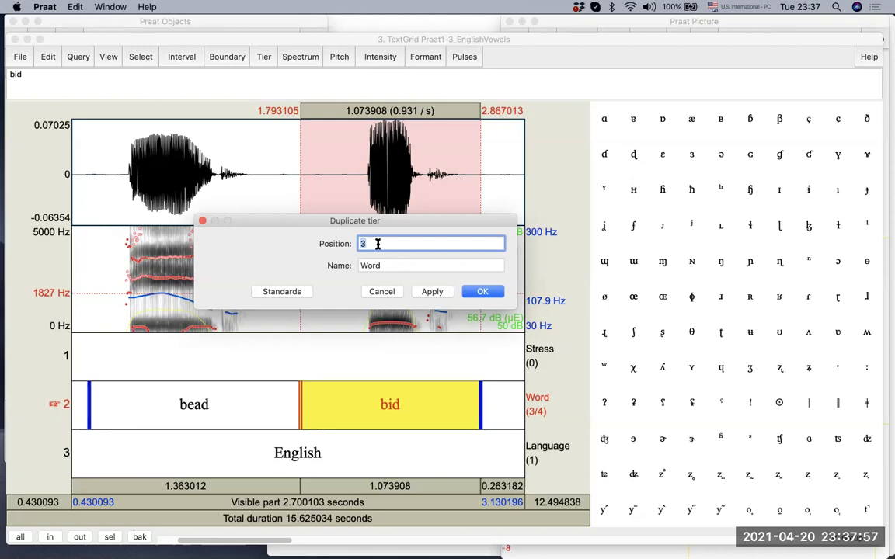
{"action": "type", "text": "2"}
{"action": "left_click", "coordinate": [387, 268]}
{"action": "left_click_drag", "start_coordinate": [386, 267], "coordinate": [341, 263]}
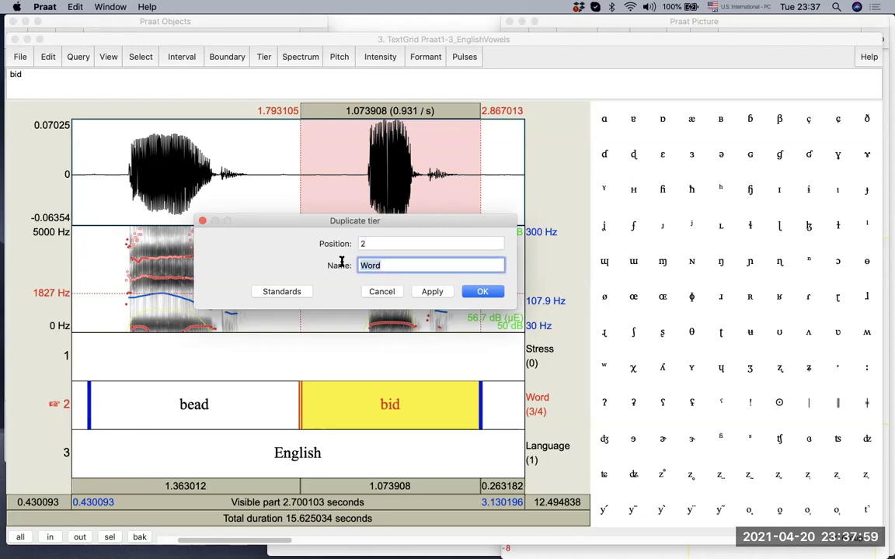
{"action": "type", "text": "IPA"}
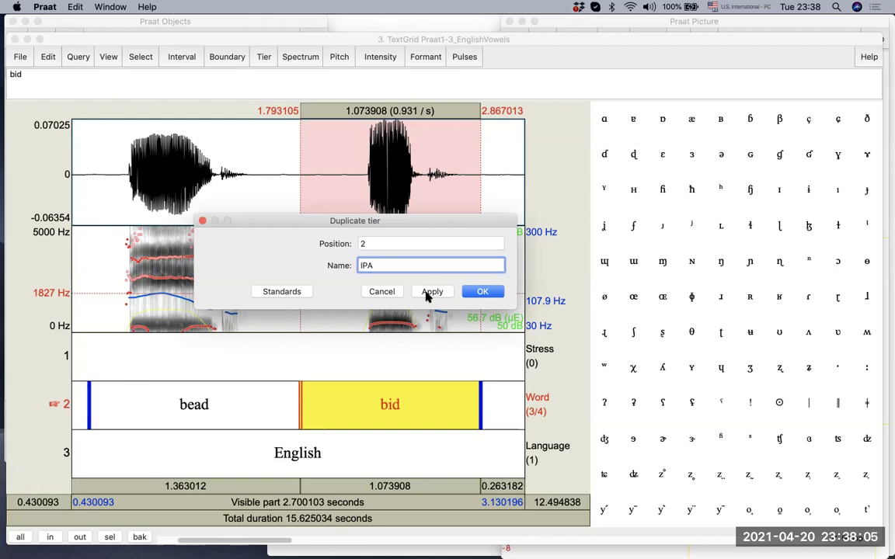
{"action": "left_click", "coordinate": [484, 293]}
Step: Apply the IPA copy, then duplicate Word again as 'Vowel' at position 2
{"action": "left_click", "coordinate": [429, 292]}
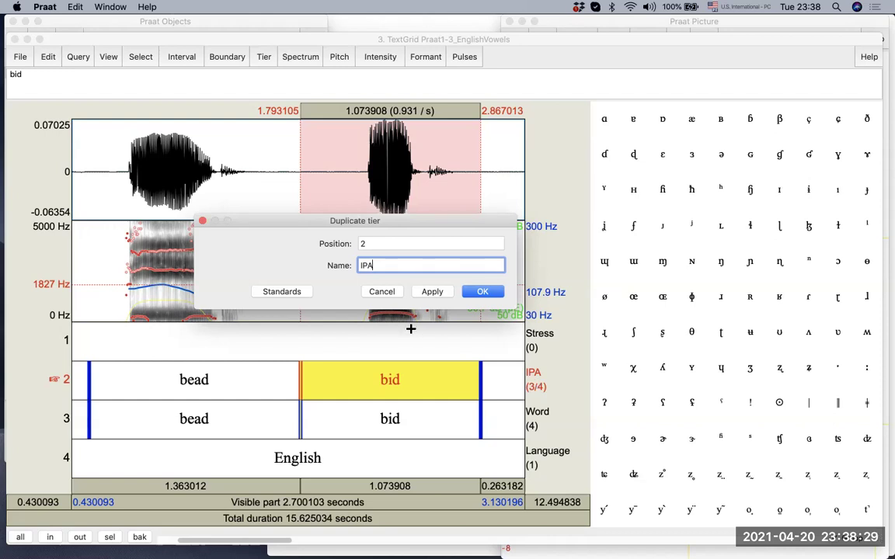
{"action": "left_click_drag", "start_coordinate": [378, 264], "coordinate": [357, 264]}
{"action": "type", "text": "Vowel"}
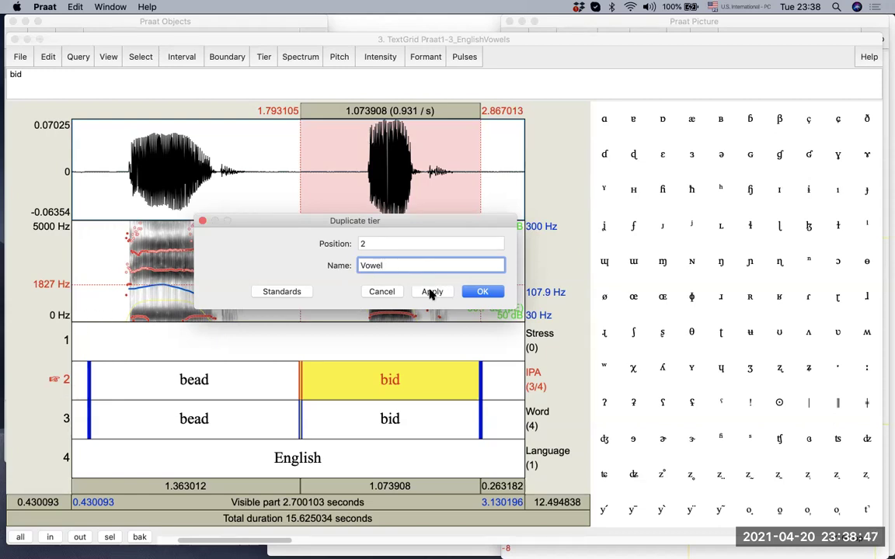
{"action": "left_click", "coordinate": [477, 294]}
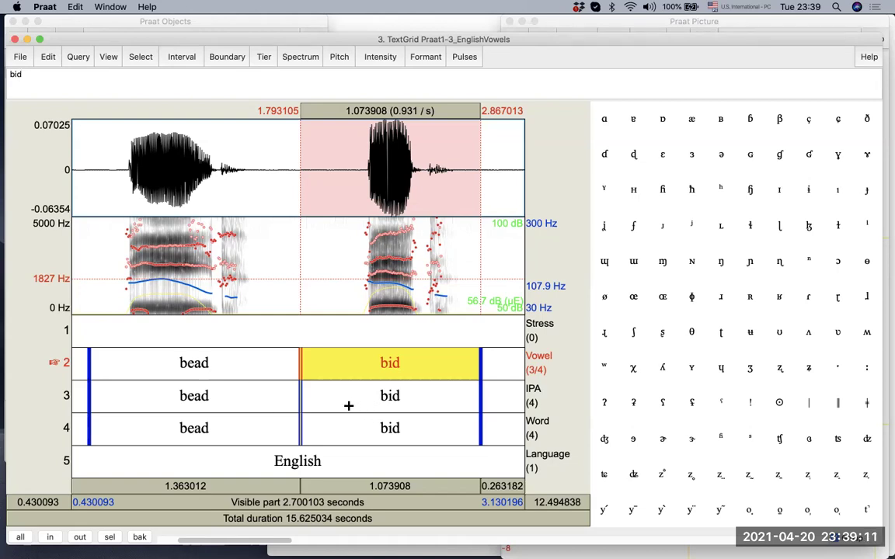
Step: Select the Vowel tier, clear its text, and remove the entire tier
{"action": "left_click", "coordinate": [253, 397]}
{"action": "left_click", "coordinate": [235, 361]}
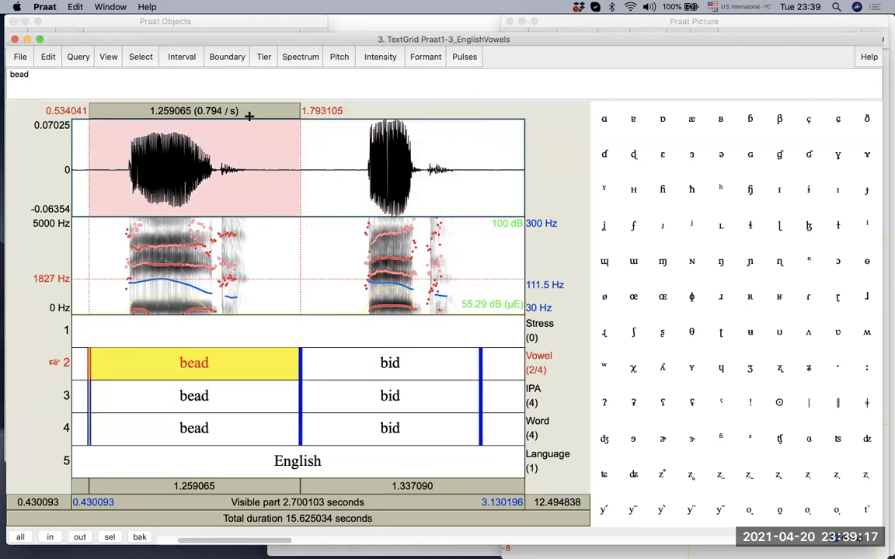
{"action": "left_click", "coordinate": [269, 59]}
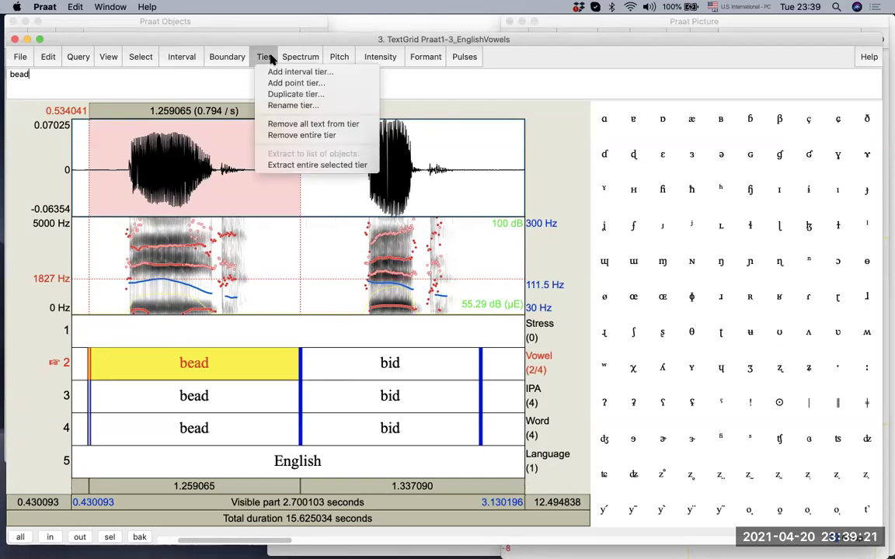
{"action": "left_click", "coordinate": [361, 126]}
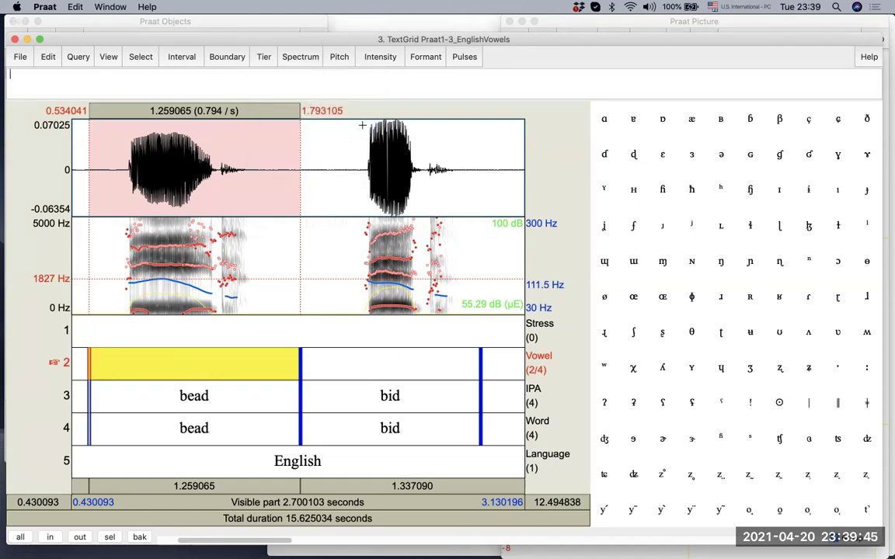
{"action": "left_click", "coordinate": [262, 58]}
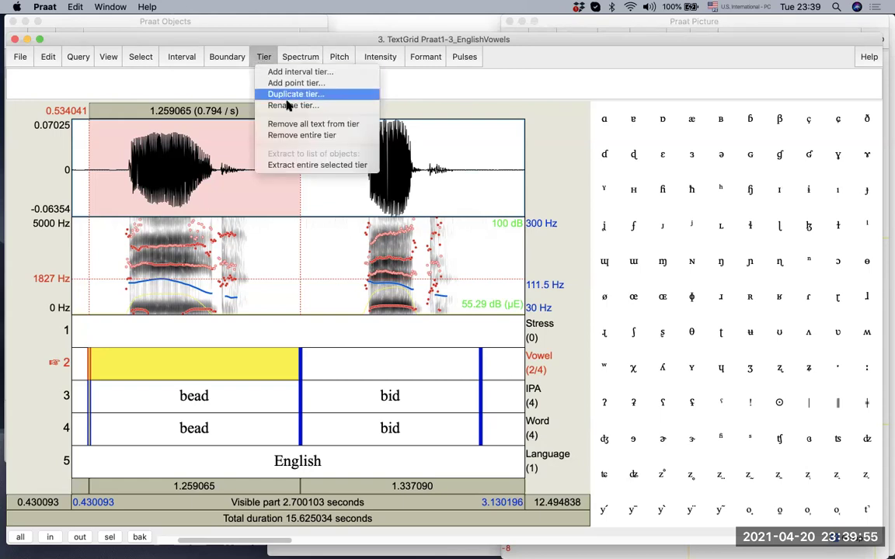
{"action": "left_click", "coordinate": [339, 137]}
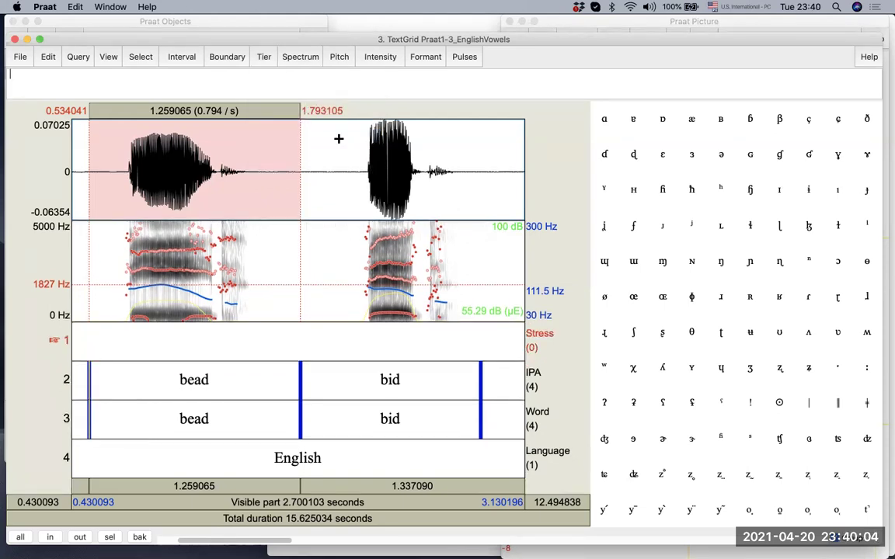
Step: Remove all copied text from the IPA tier and label its first interval 'bid'
{"action": "left_click", "coordinate": [248, 379]}
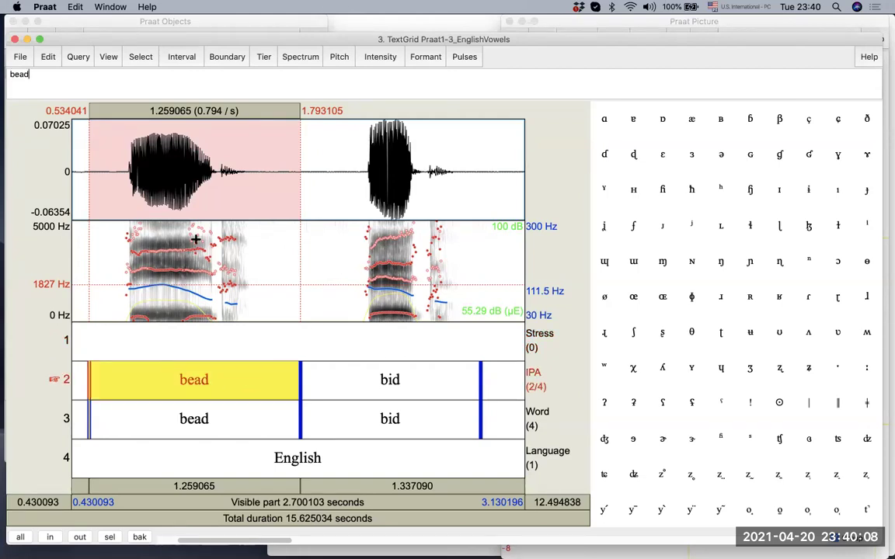
{"action": "left_click", "coordinate": [263, 57]}
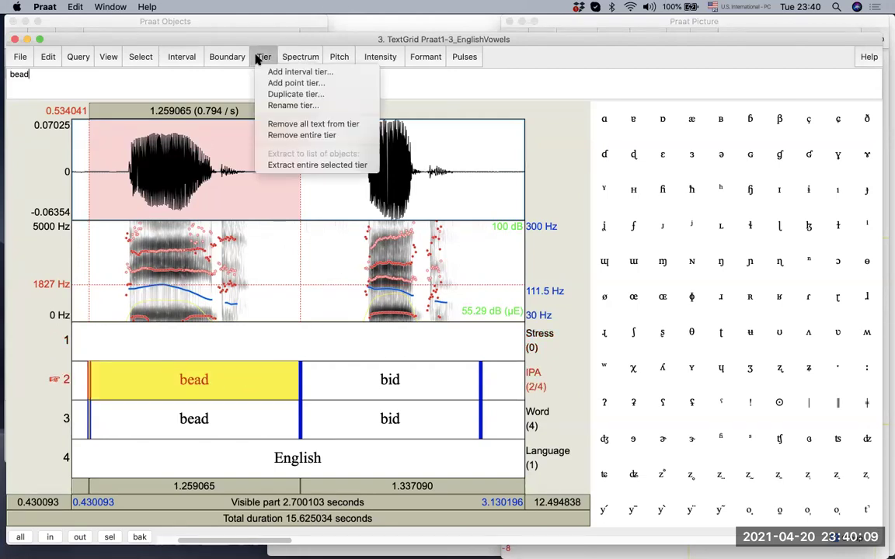
{"action": "left_click", "coordinate": [295, 125]}
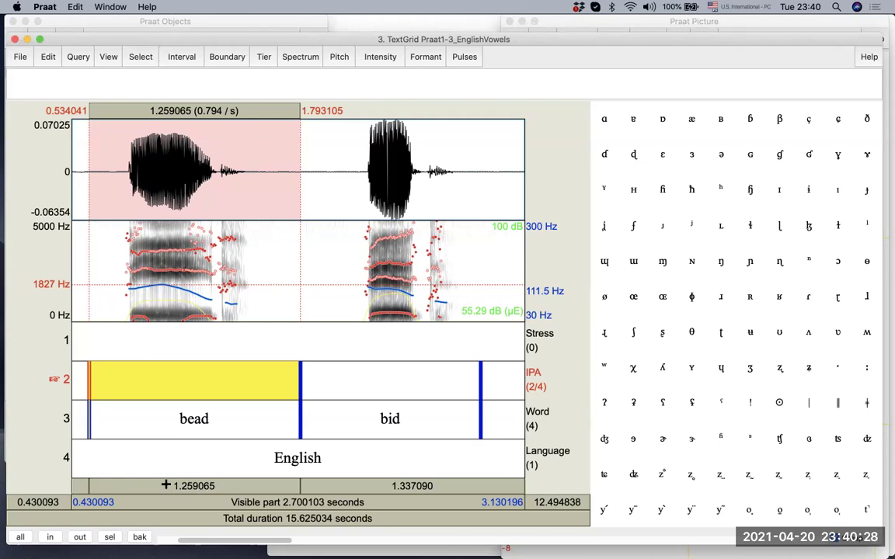
{"action": "left_click", "coordinate": [194, 485]}
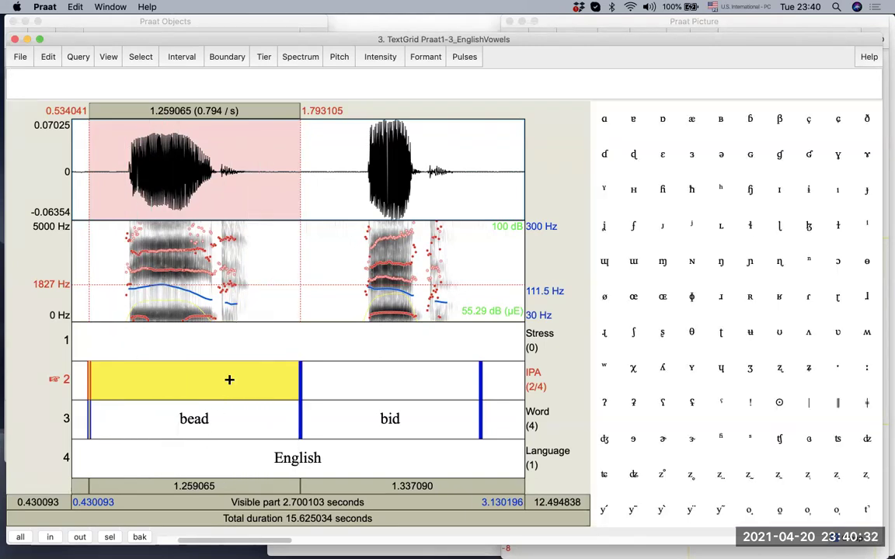
{"action": "type", "text": "bid"}
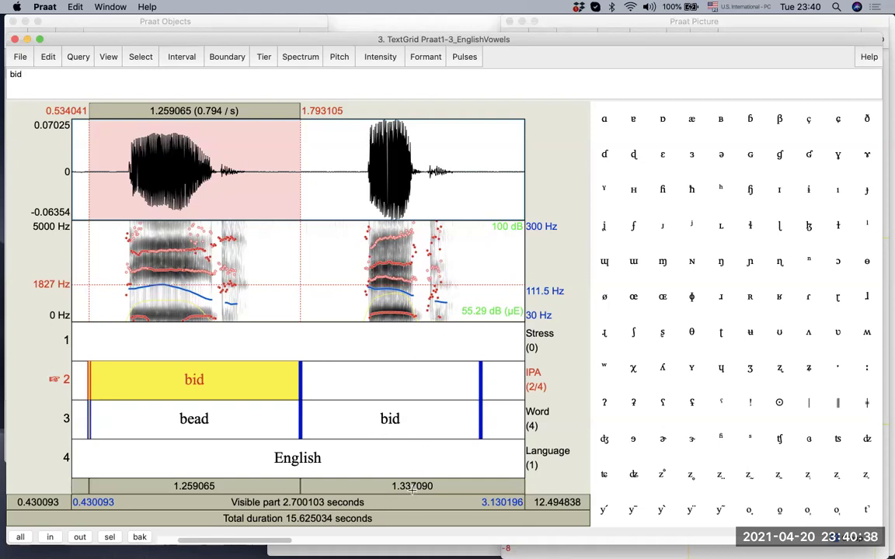
Step: Play the word bid and transcribe the second IPA interval as 'bɪd'
{"action": "left_click", "coordinate": [406, 416]}
{"action": "left_click", "coordinate": [403, 390]}
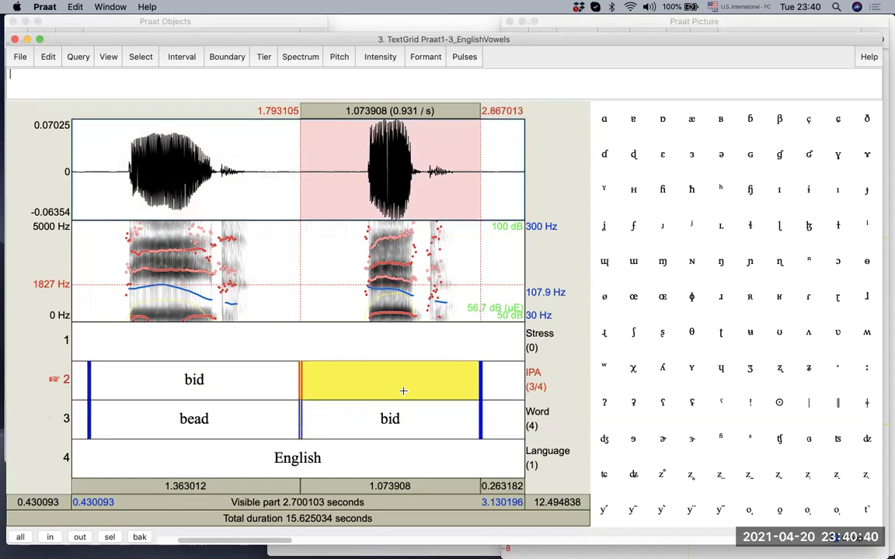
{"action": "left_click", "coordinate": [401, 423]}
{"action": "left_click", "coordinate": [399, 486]}
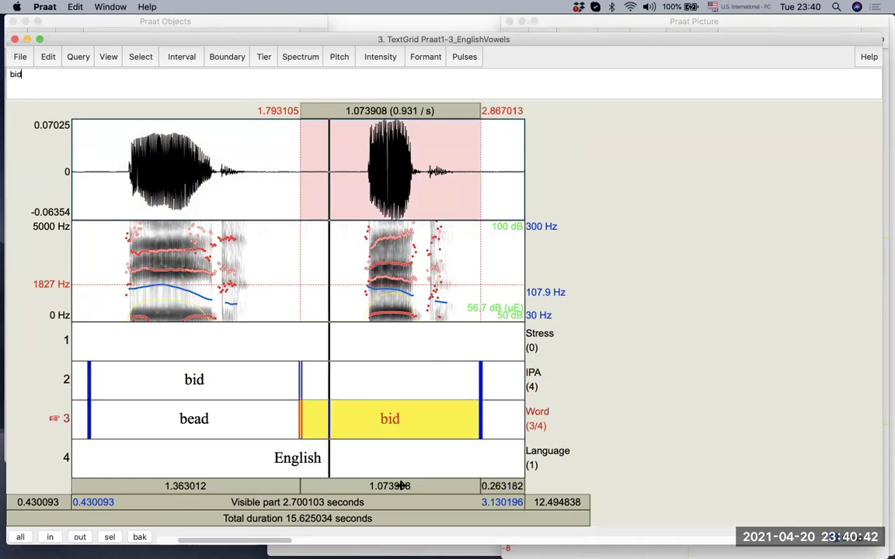
{"action": "left_click", "coordinate": [401, 378]}
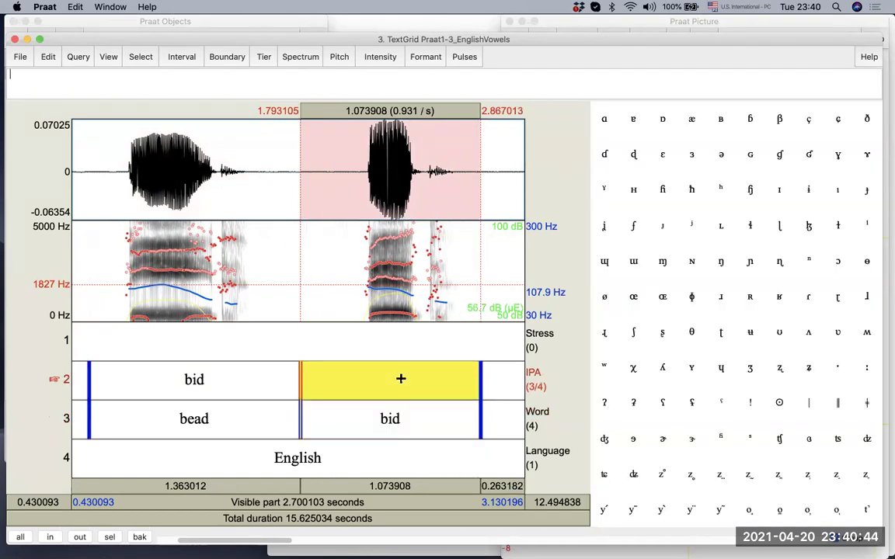
{"action": "type", "text": "b"}
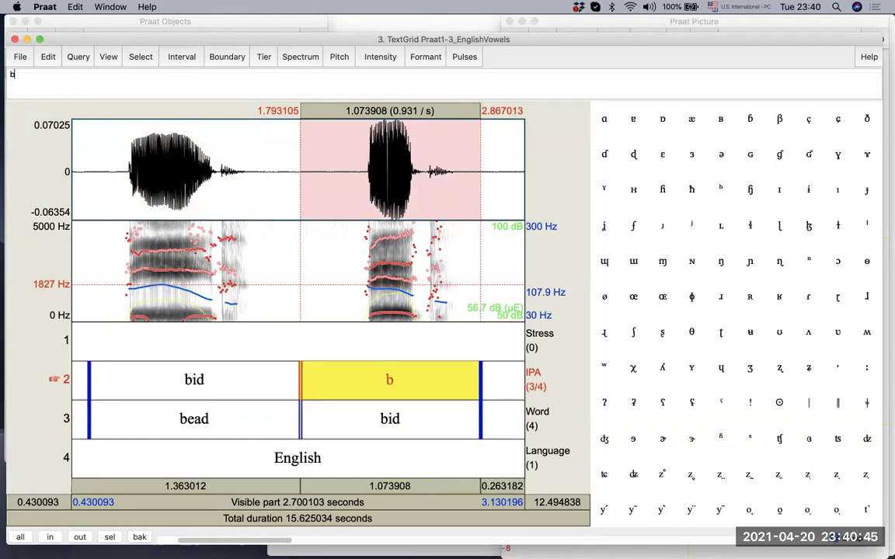
{"action": "left_click", "coordinate": [778, 189]}
{"action": "type", "text": "d"}
Step: Play back the 'bɪd' interval and the first IPA interval to check both transcriptions
{"action": "key", "text": "Tab"}
{"action": "key", "text": "Tab"}
{"action": "left_click_drag", "start_coordinate": [32, 74], "coordinate": [7, 74]}
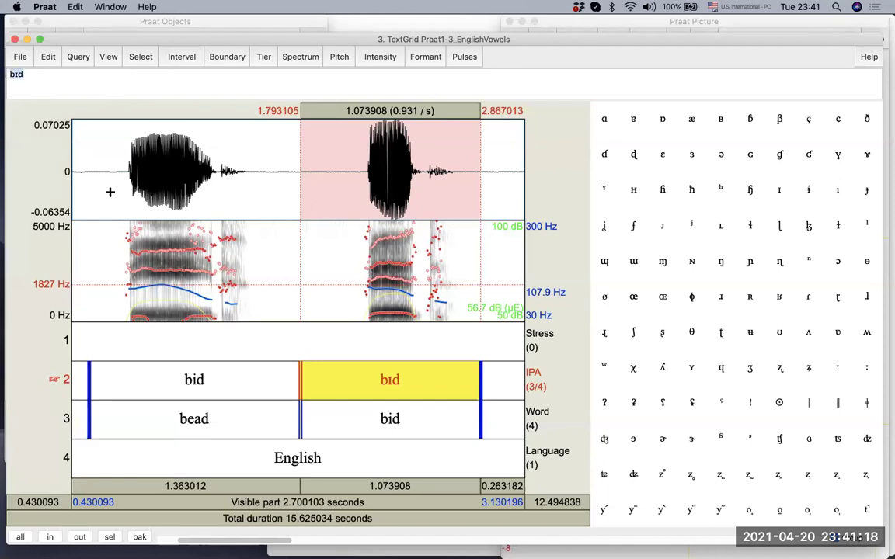
{"action": "left_click", "coordinate": [258, 388]}
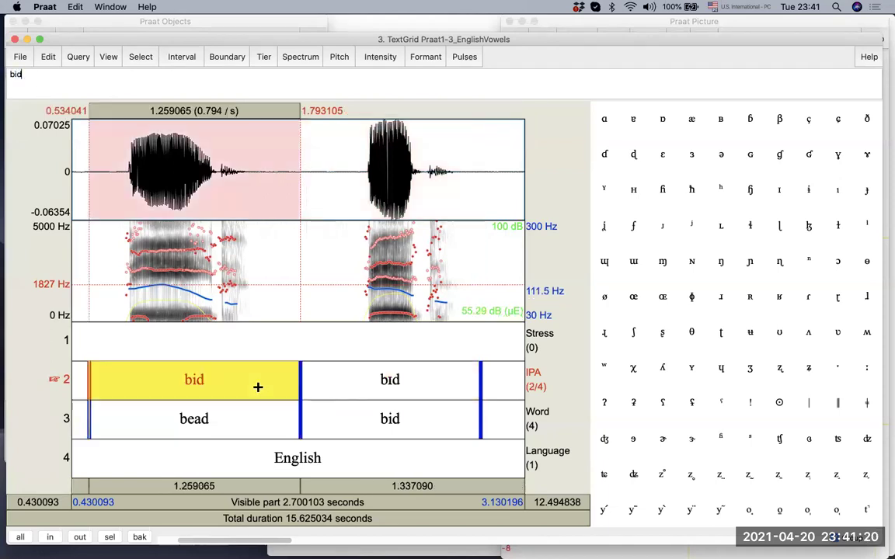
{"action": "key", "text": "Tab"}
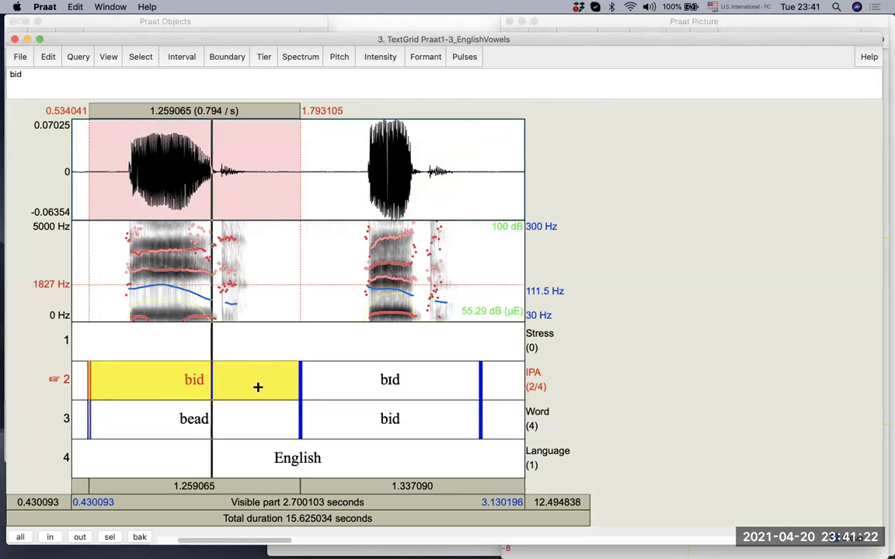
{"action": "left_click", "coordinate": [364, 380]}
{"action": "key", "text": "Tab"}
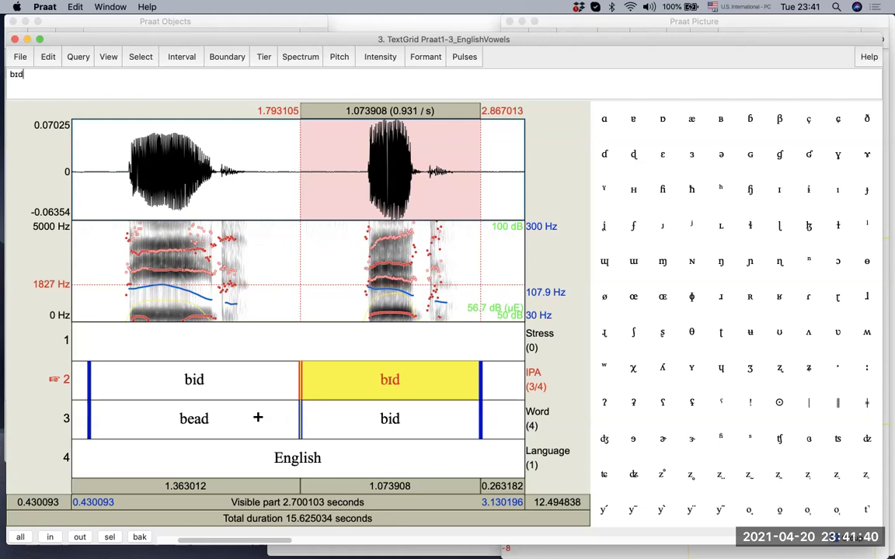
{"action": "left_click", "coordinate": [208, 379]}
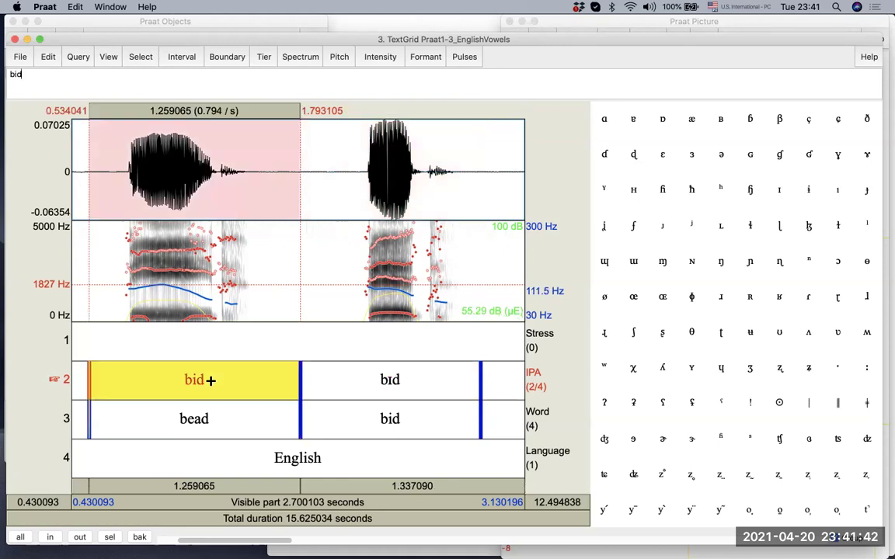
{"action": "left_click", "coordinate": [443, 383]}
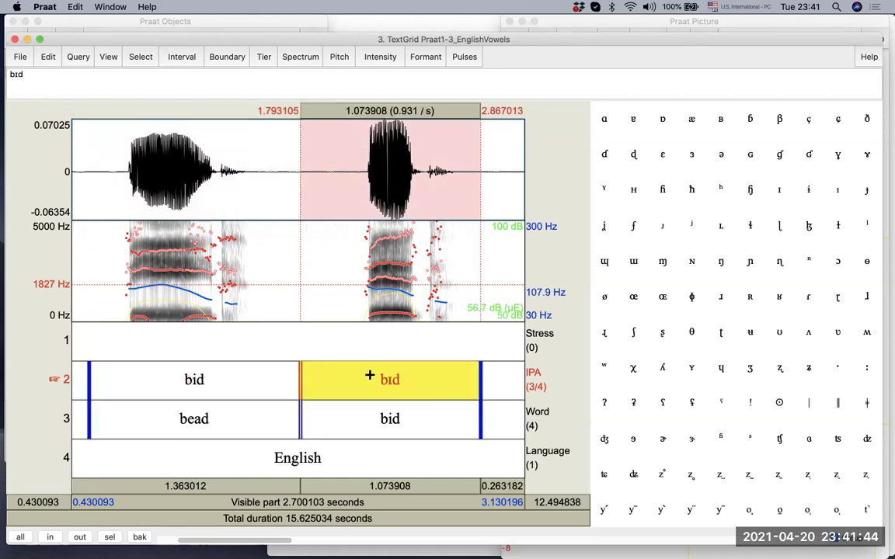